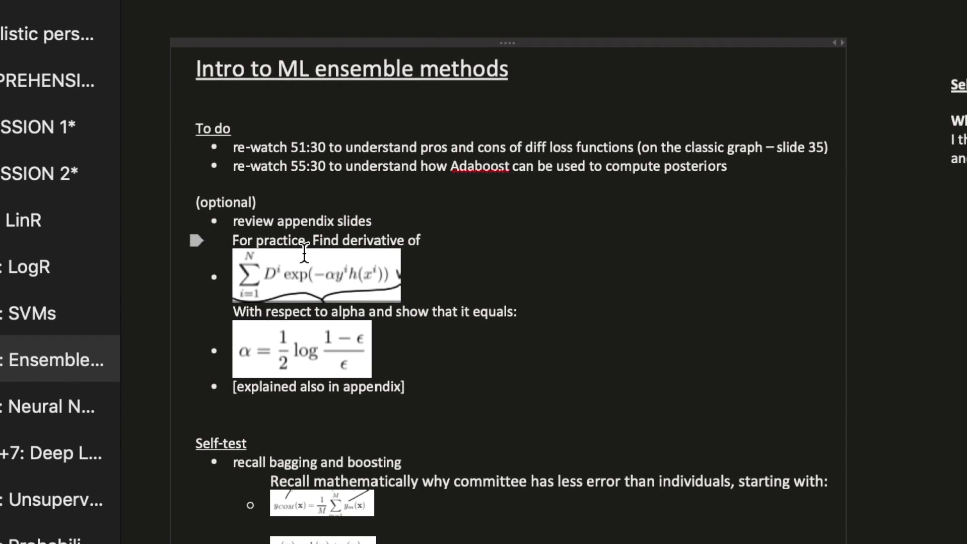
drag(195, 439, 471, 541)
click(423, 539)
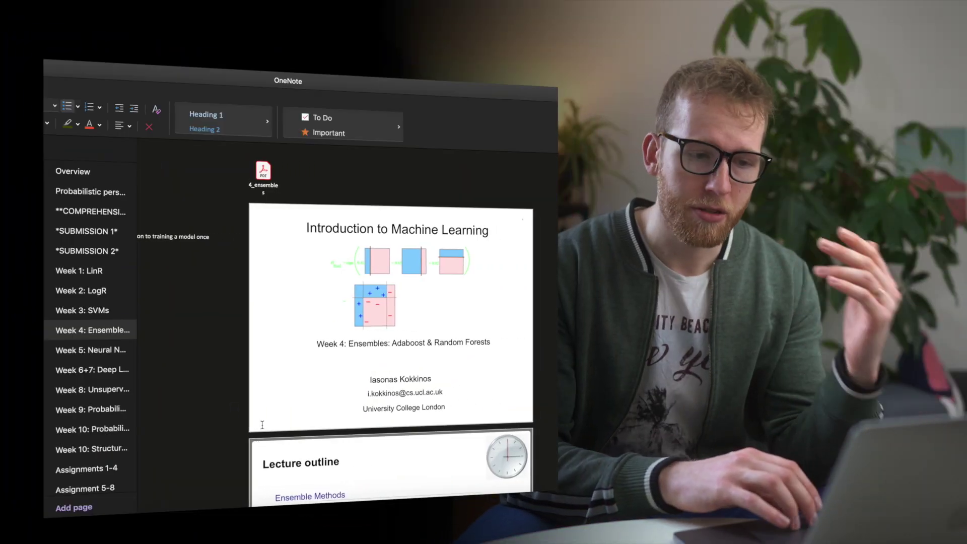
scroll(262, 425, down, 10)
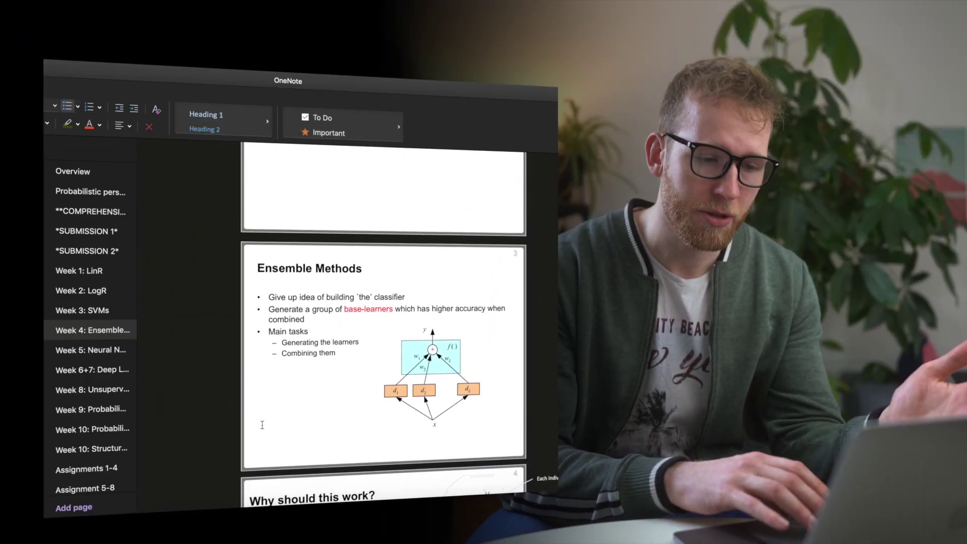
scroll(262, 424, up, 15)
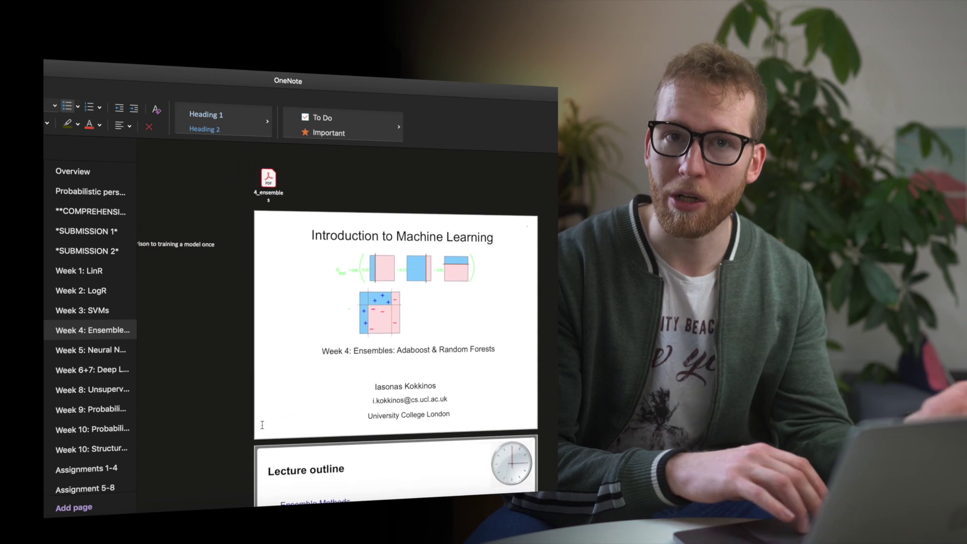
scroll(298, 400, down, 2)
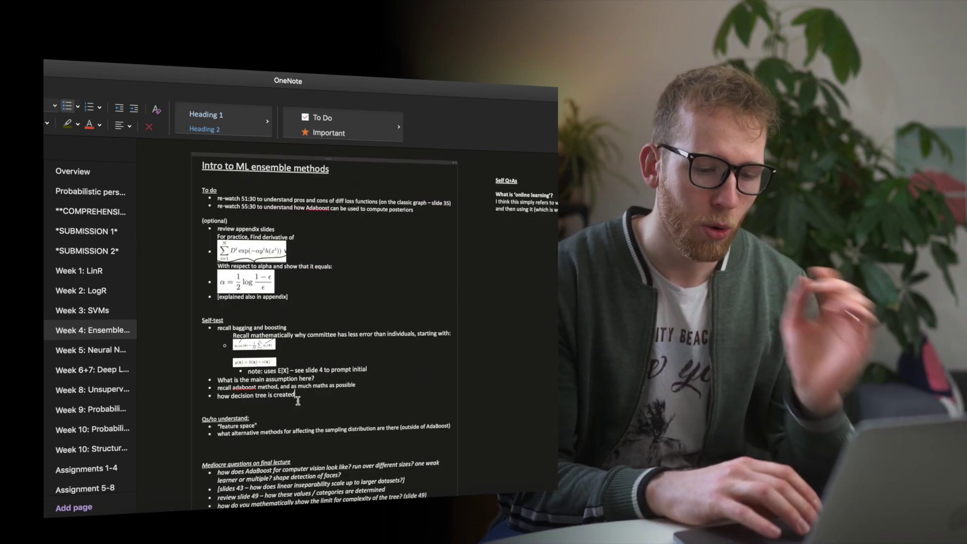
click(298, 400)
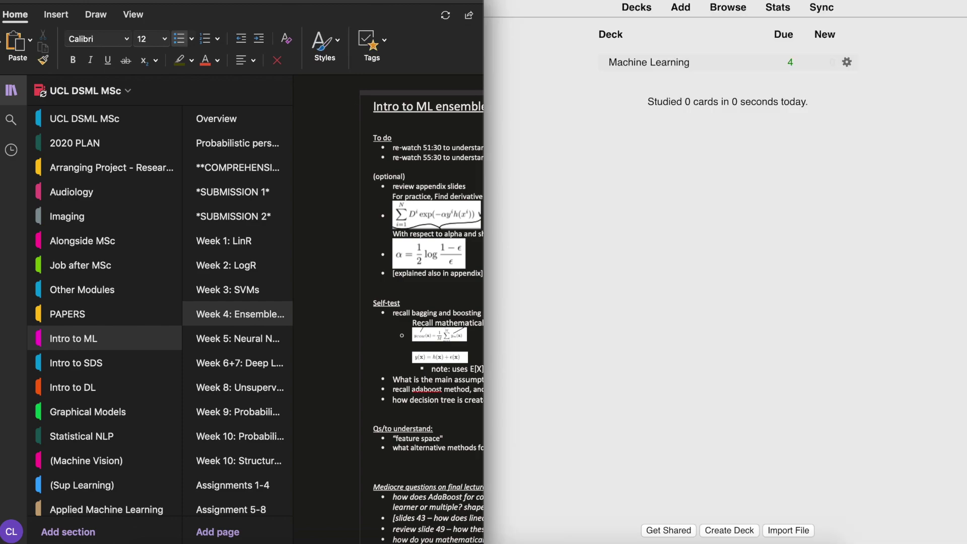
Collapse OneNote's navigation panes and open Anki's Add window snapped to the right half.
click(11, 88)
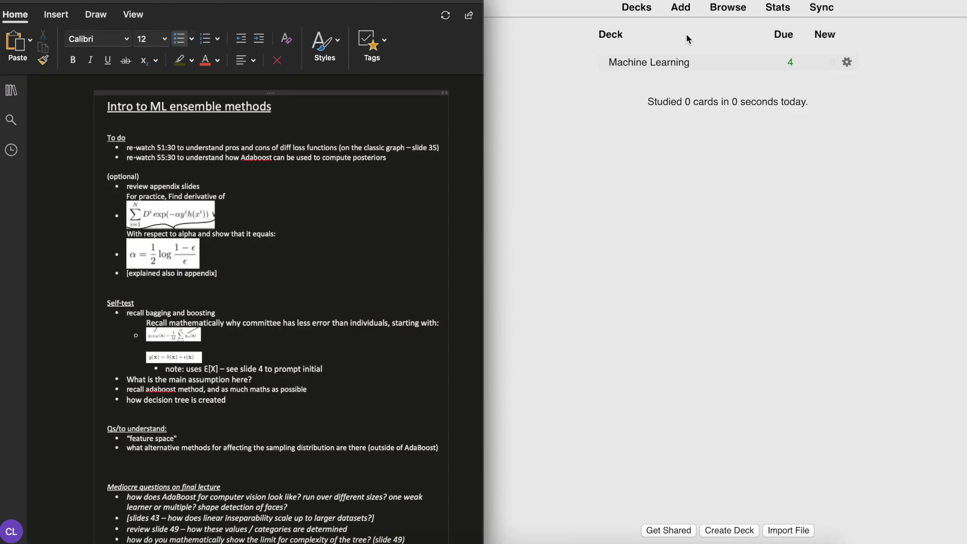
click(682, 10)
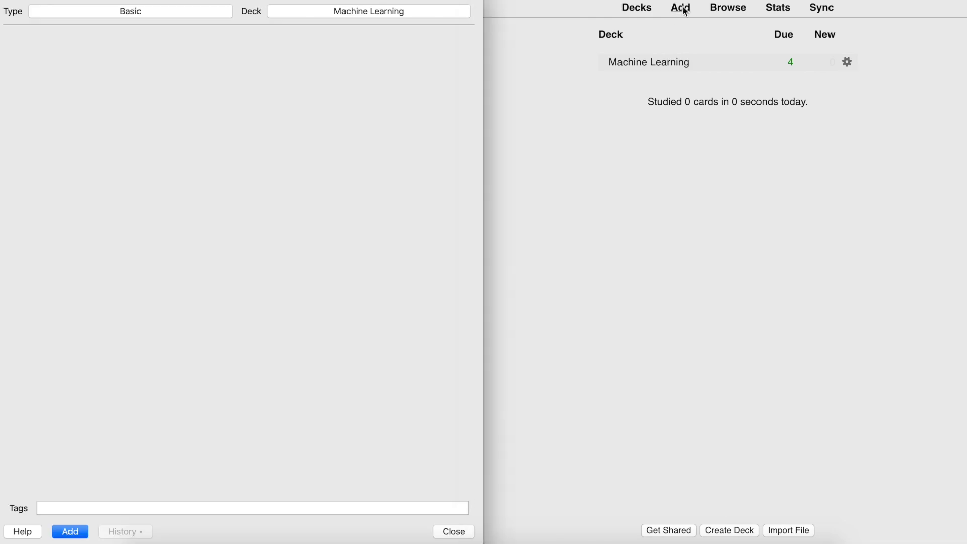
key(ctrl+alt+Right)
Scroll OneNote to the Week 2: LogR self-questions and answers.
click(156, 342)
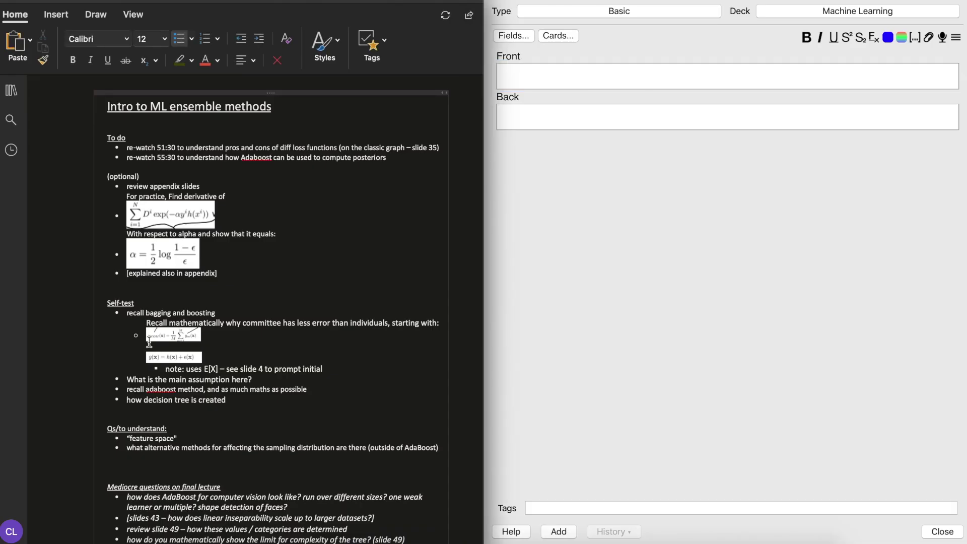
scroll(156, 327, down, 10)
scroll(215, 366, down, 5)
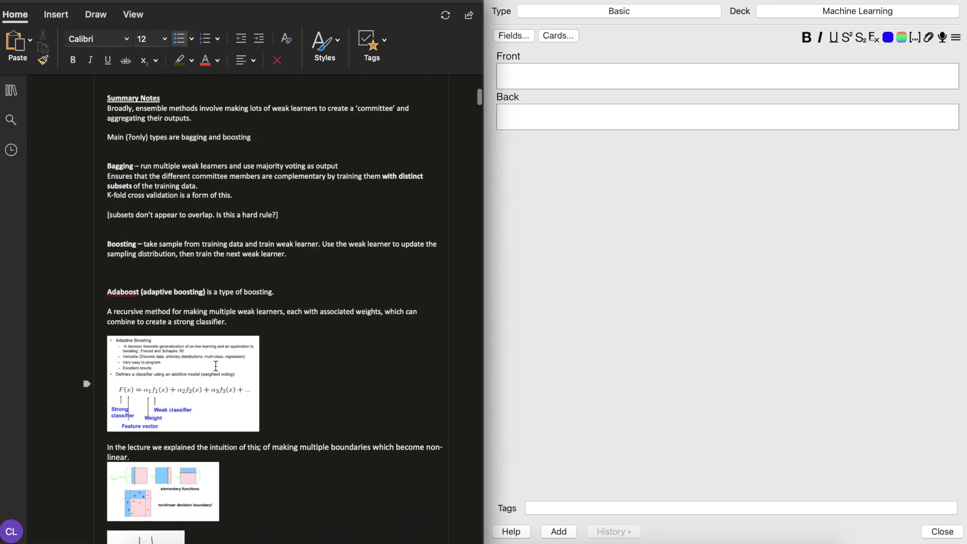
scroll(216, 364, up, 10)
scroll(184, 292, down, 3)
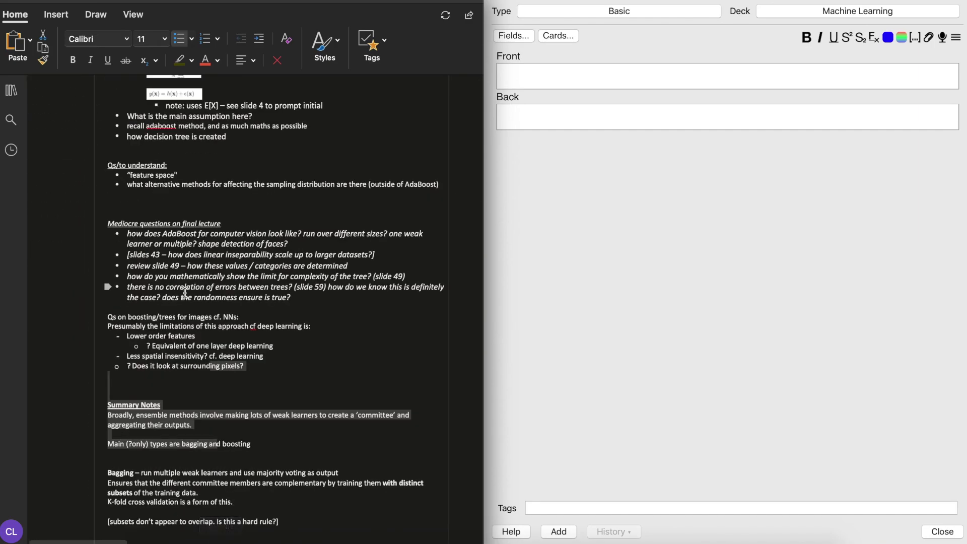
scroll(185, 292, up, 8)
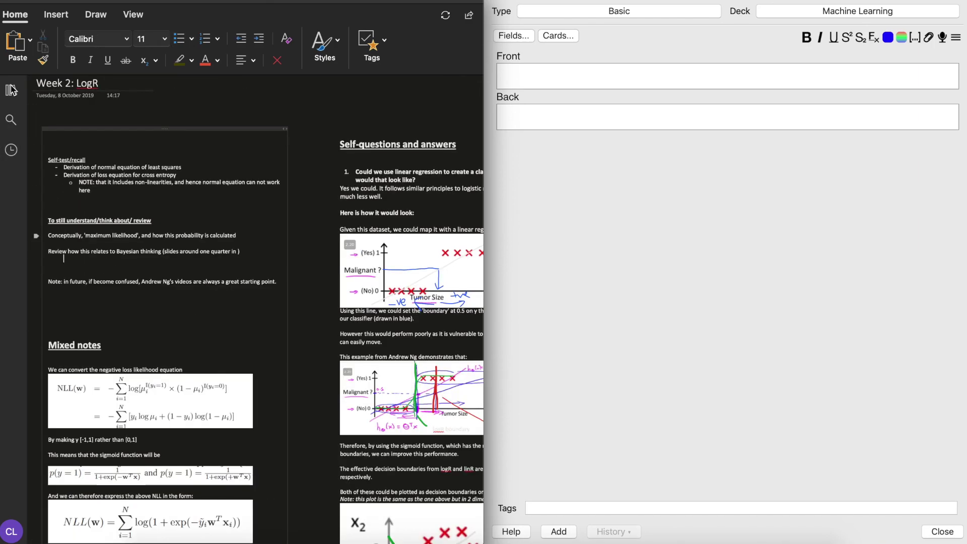
scroll(217, 186, right, 6)
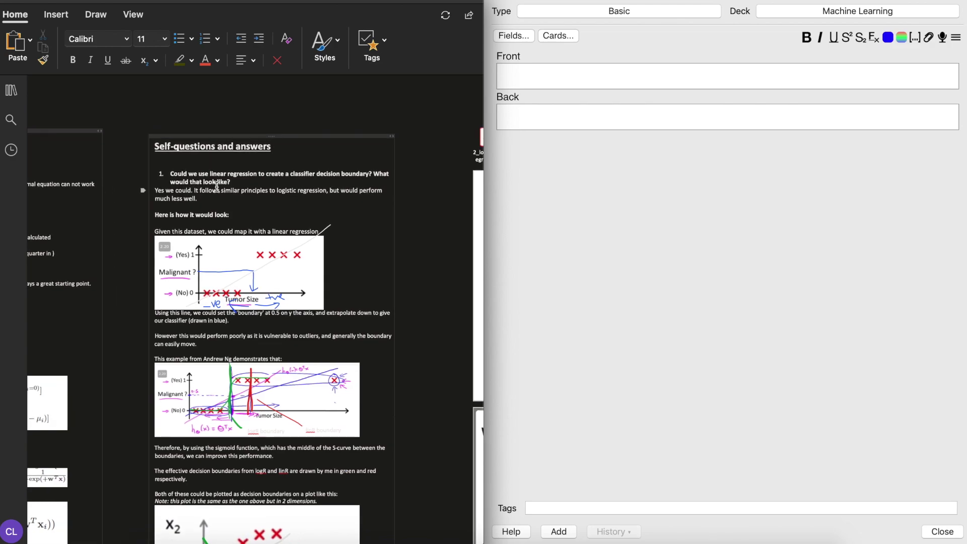
Copy the linear regression decision boundary question onto the card's Front.
triple_click(223, 179)
key(super+c)
click(577, 76)
key(super+v)
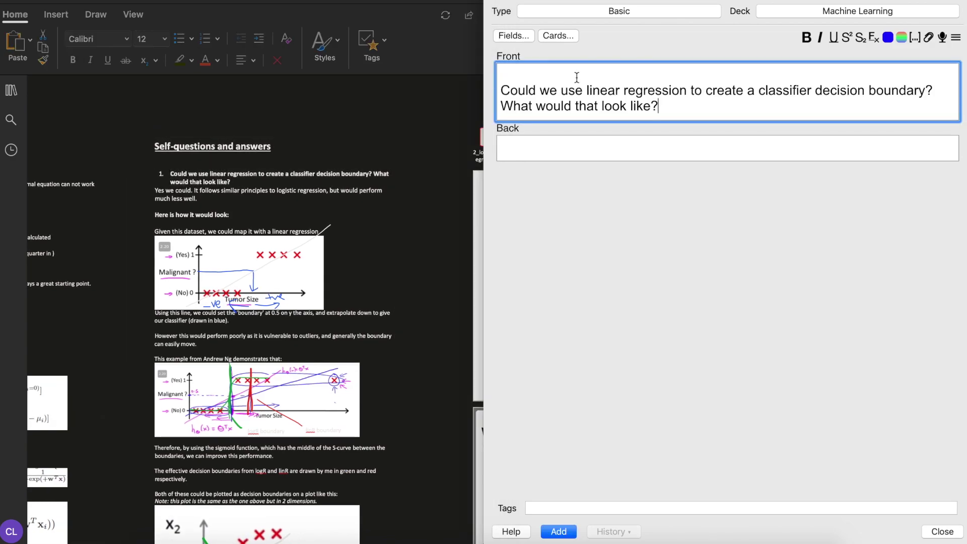
key(BackSpace)
Paste the logistic-regression answer and sigmoid graph into the Back, then add the card.
click(227, 235)
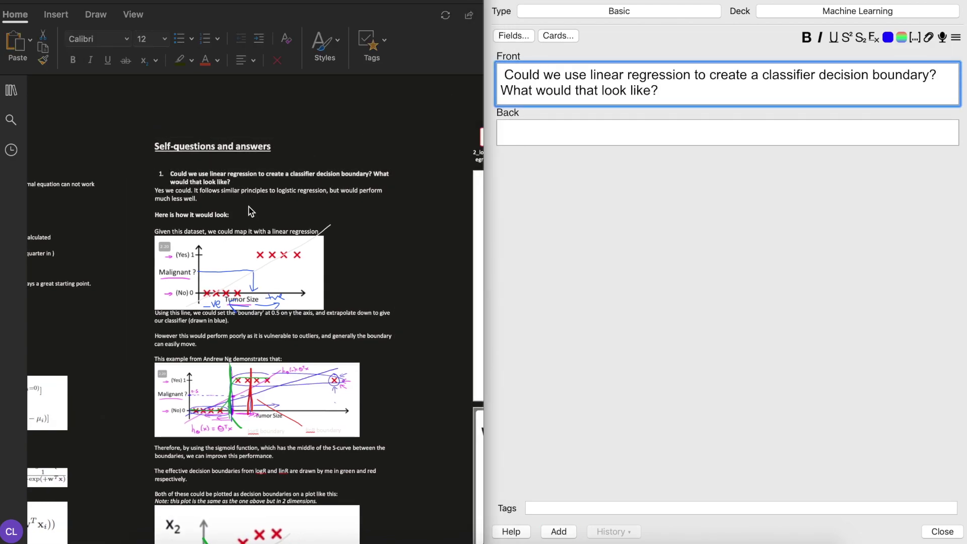
click(162, 191)
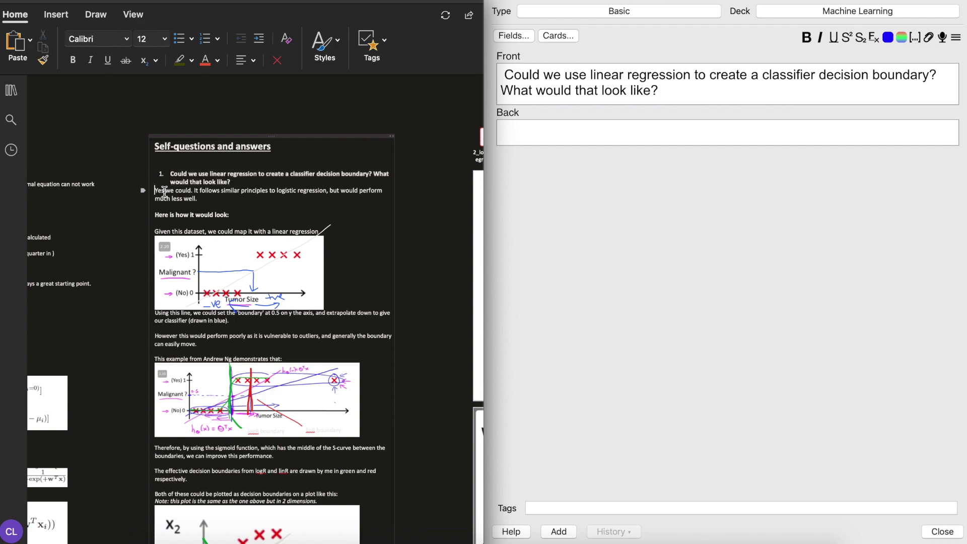
drag(176, 197, 386, 461)
scroll(385, 461, down, 3)
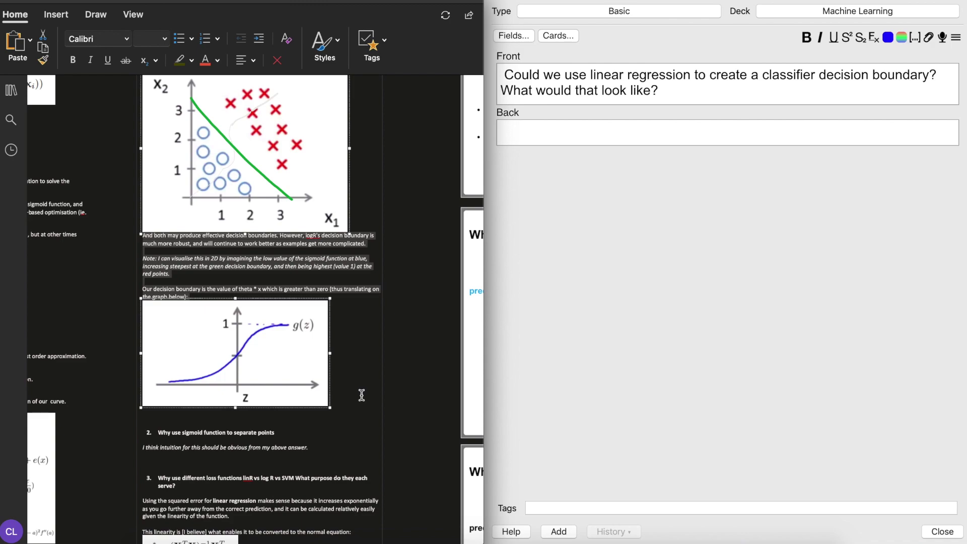
click(681, 145)
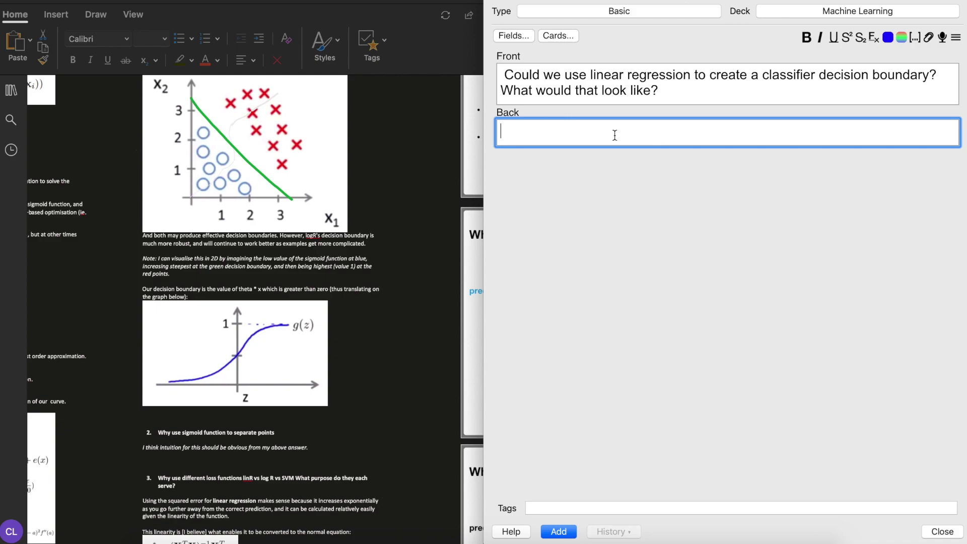
key(super+v)
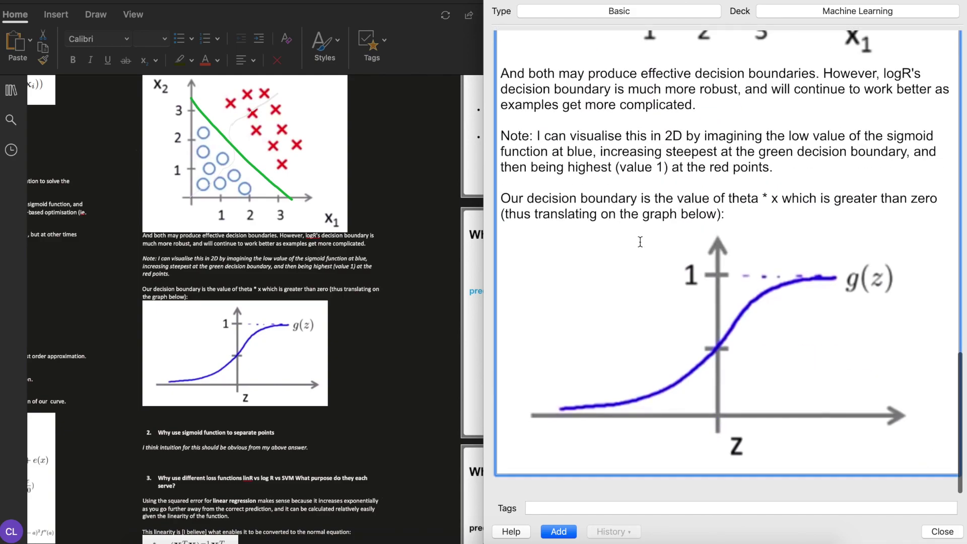
scroll(680, 217, up, 15)
key(super+Return)
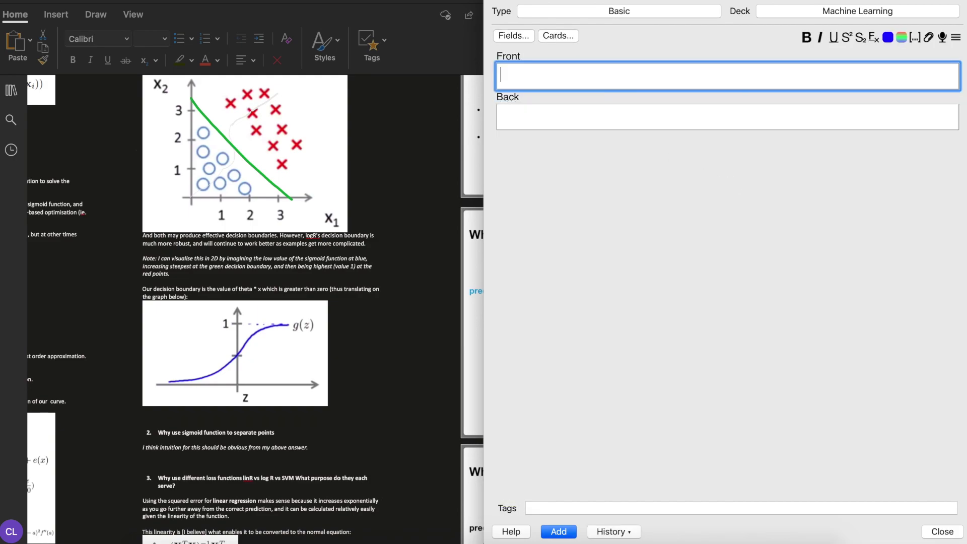
Study the Machine Learning deck, revealing the greedy algorithm card's answer and rating it Good.
key(Escape)
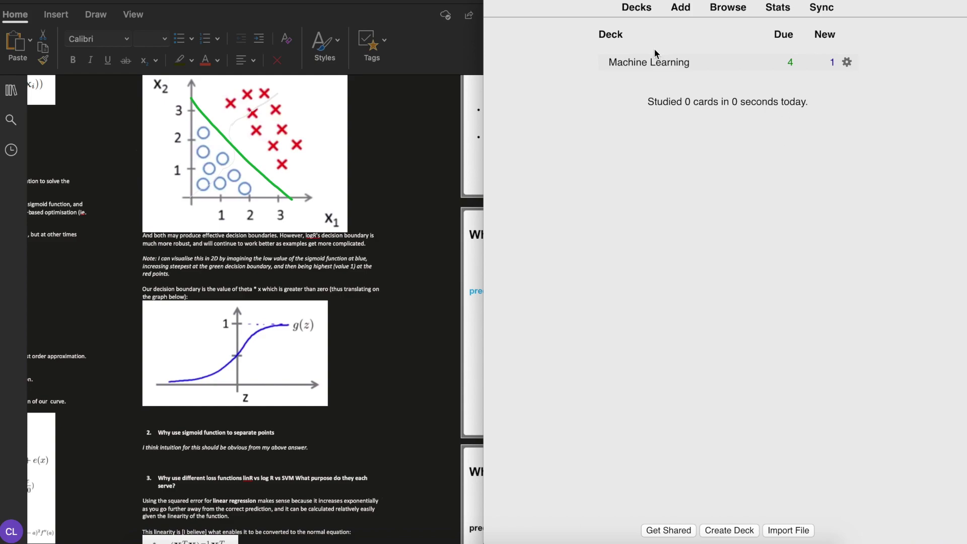
click(656, 61)
click(798, 91)
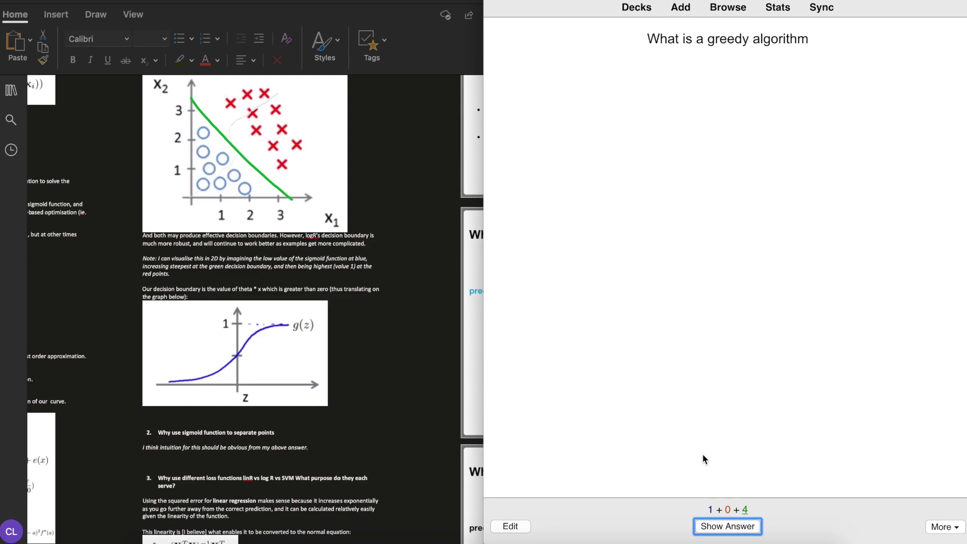
click(731, 526)
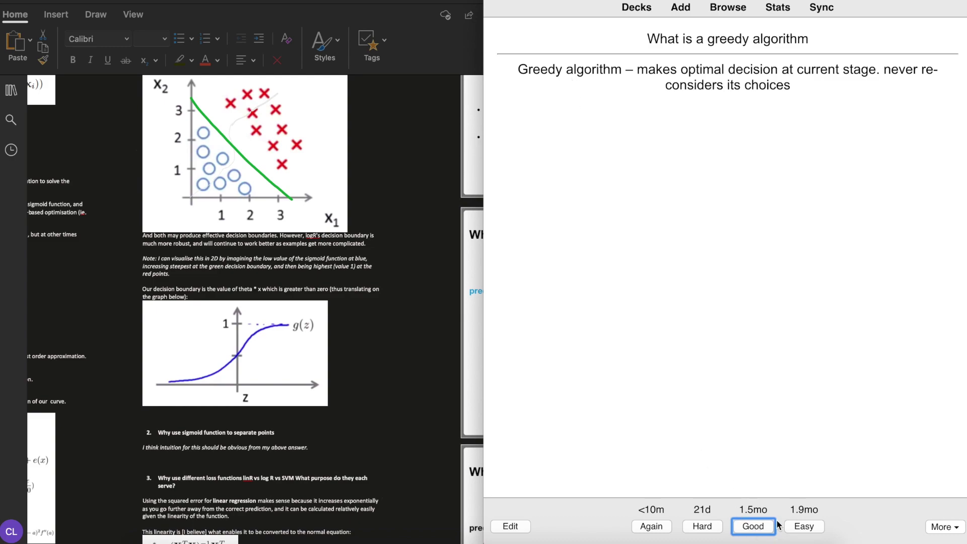
click(763, 530)
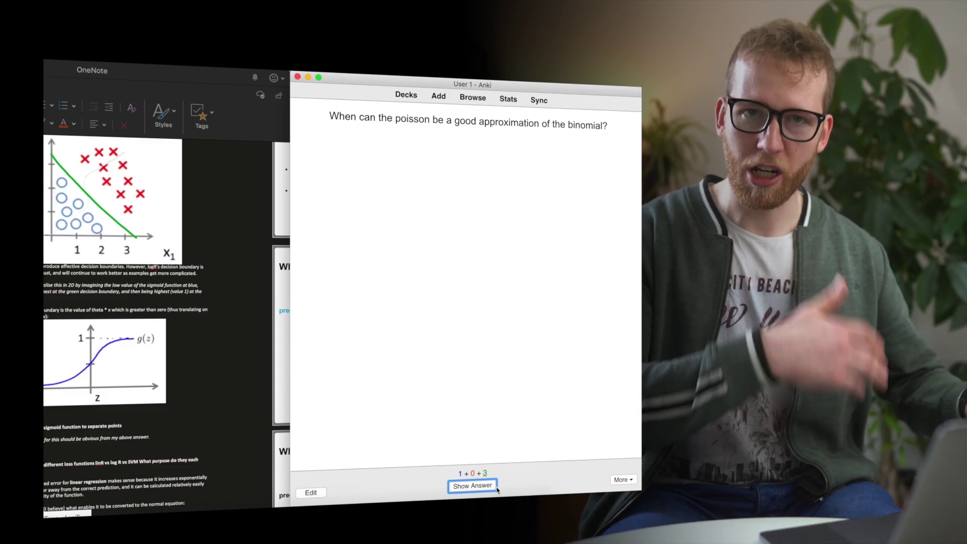
Switch to OneNote, clear the selection, and scroll to the REVIEW SYSTEM page.
key(super+Tab)
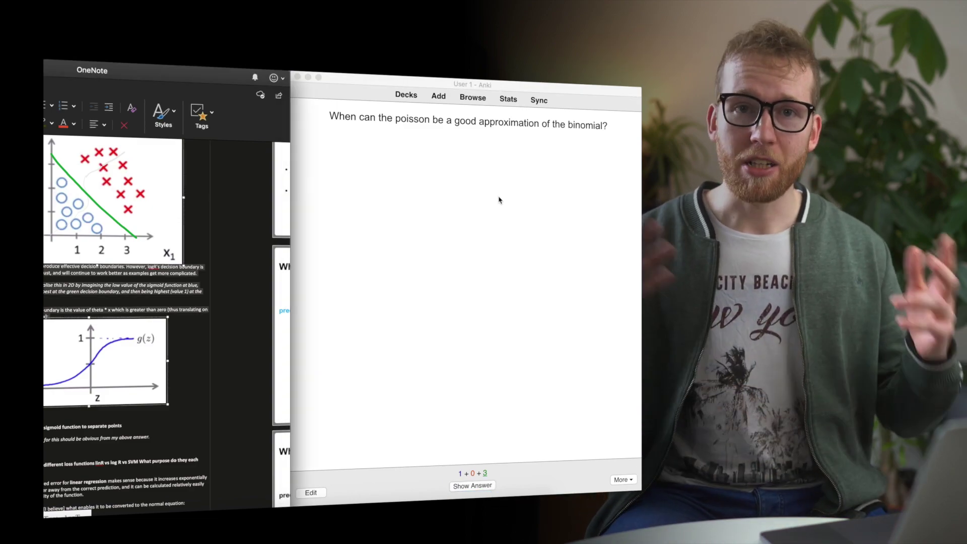
click(263, 247)
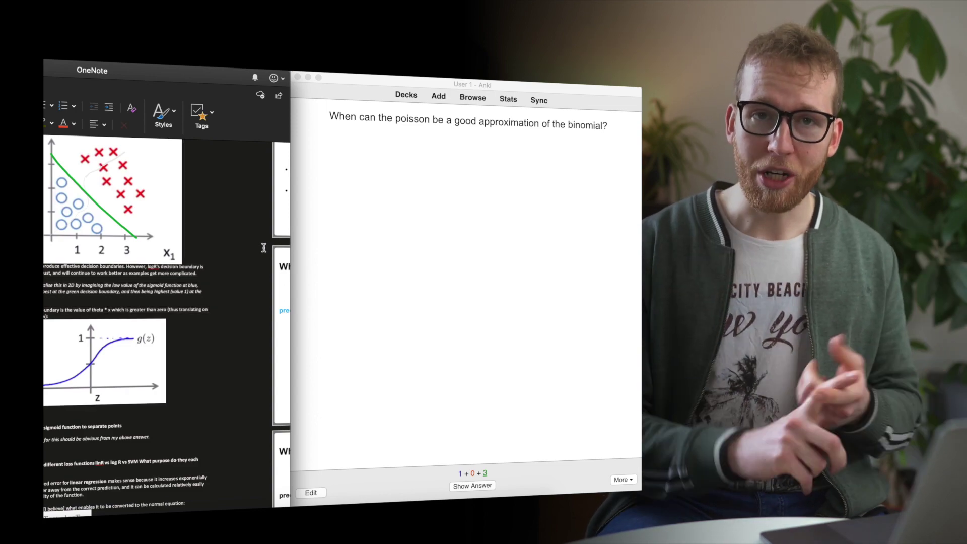
scroll(237, 251, left, 5)
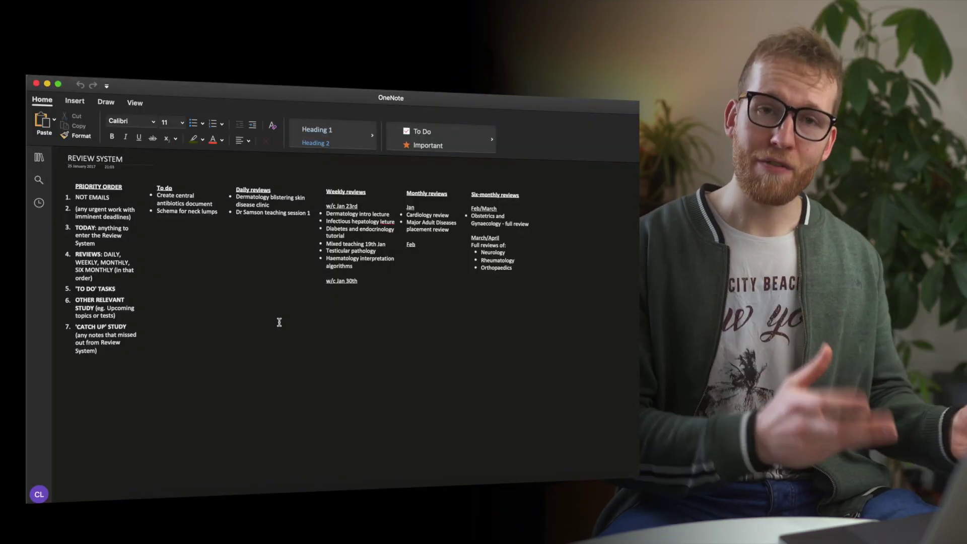
Add an empty bullet below the Daily reviews items and try selecting them.
click(279, 323)
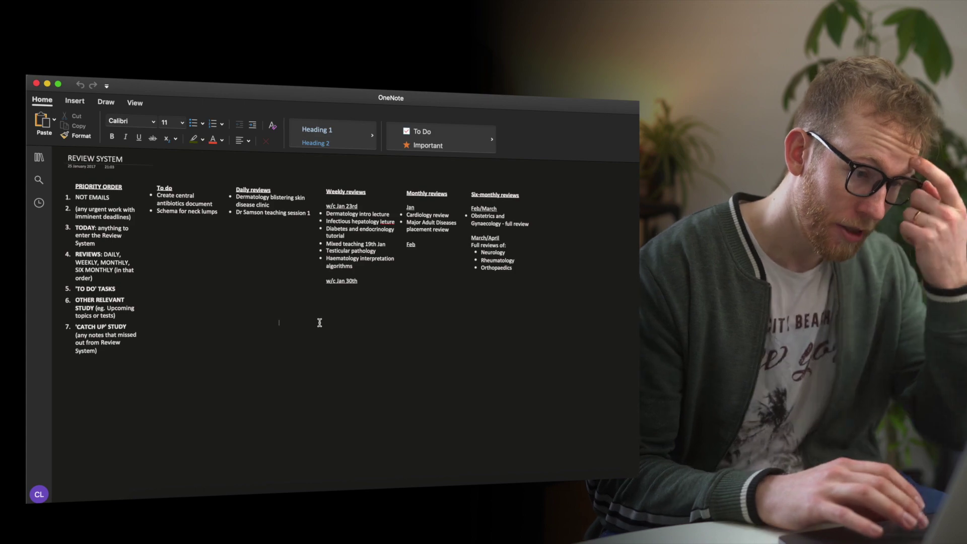
click(262, 218)
key(Return)
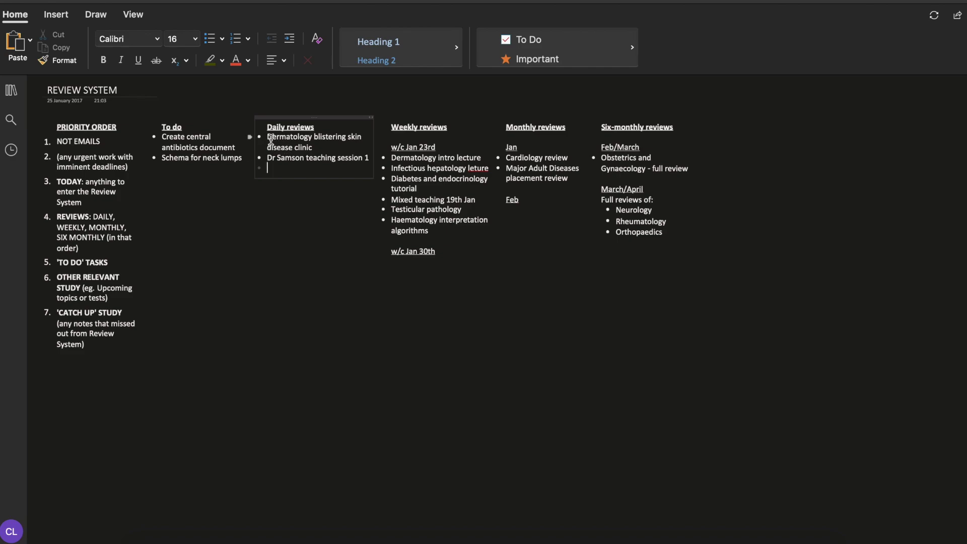
drag(271, 142, 372, 160)
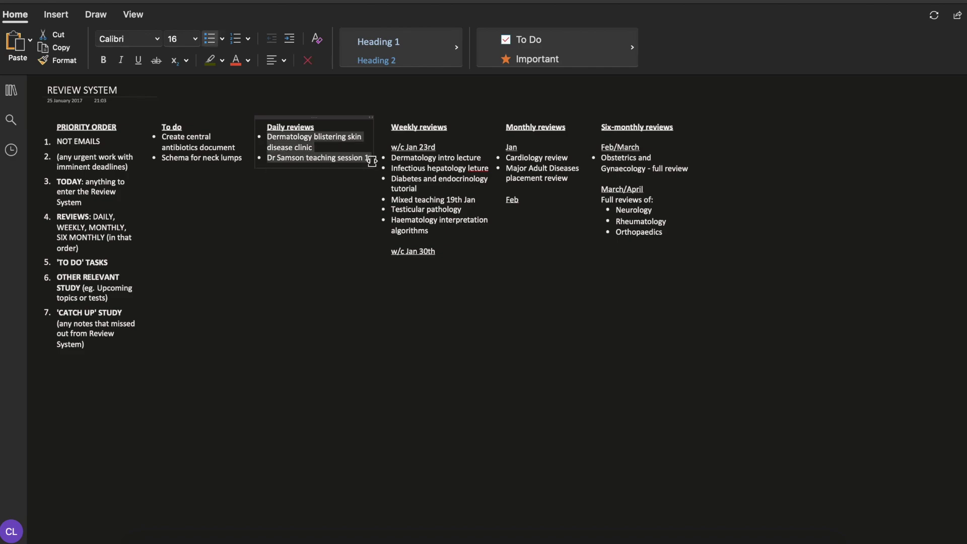
click(350, 152)
triple_click(297, 140)
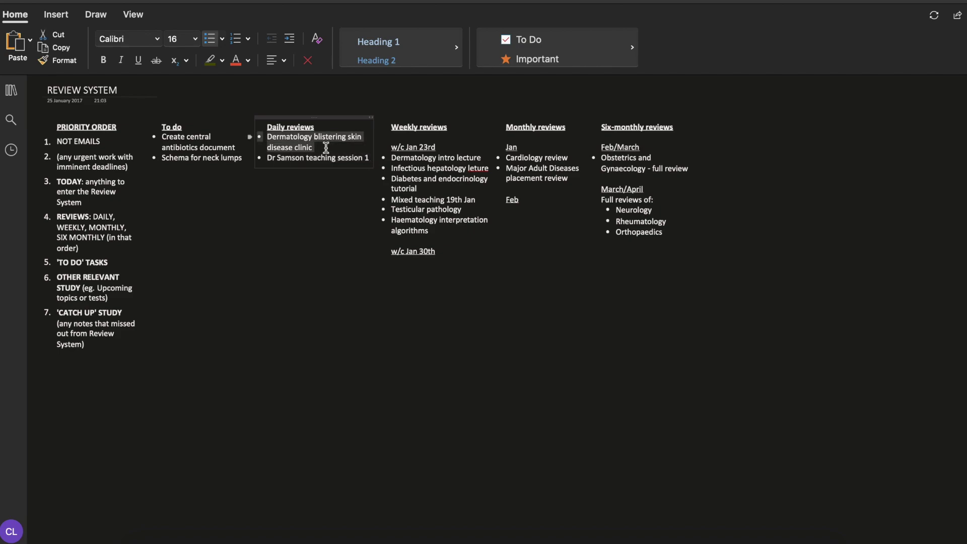
click(338, 143)
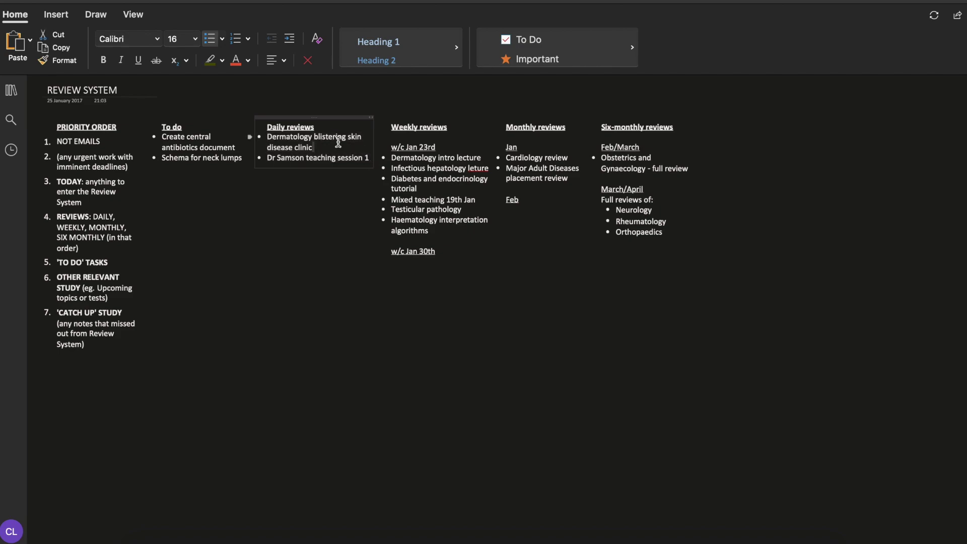
Cut the Dermatology blistering skin disease clinic item and paste it under w/c Jan 30th.
triple_click(312, 147)
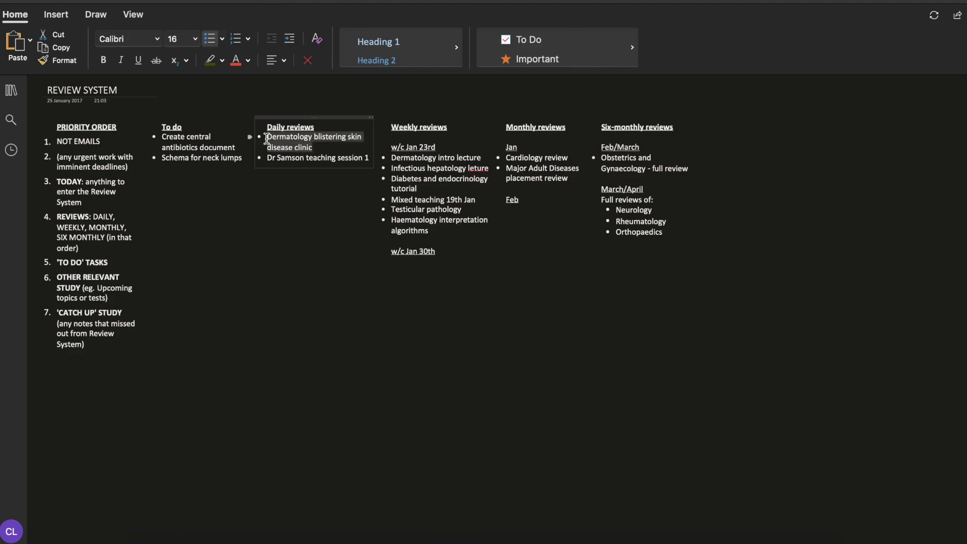
key(ctrl+x)
click(452, 262)
key(ctrl+v)
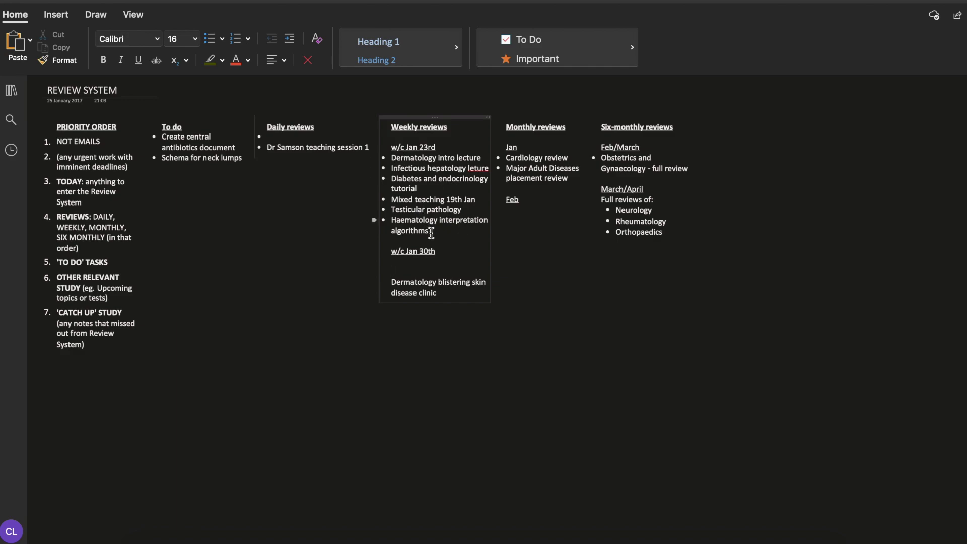
Select the six lecture and tutorial bullets under w/c Jan 23rd in Weekly reviews.
drag(433, 233, 387, 164)
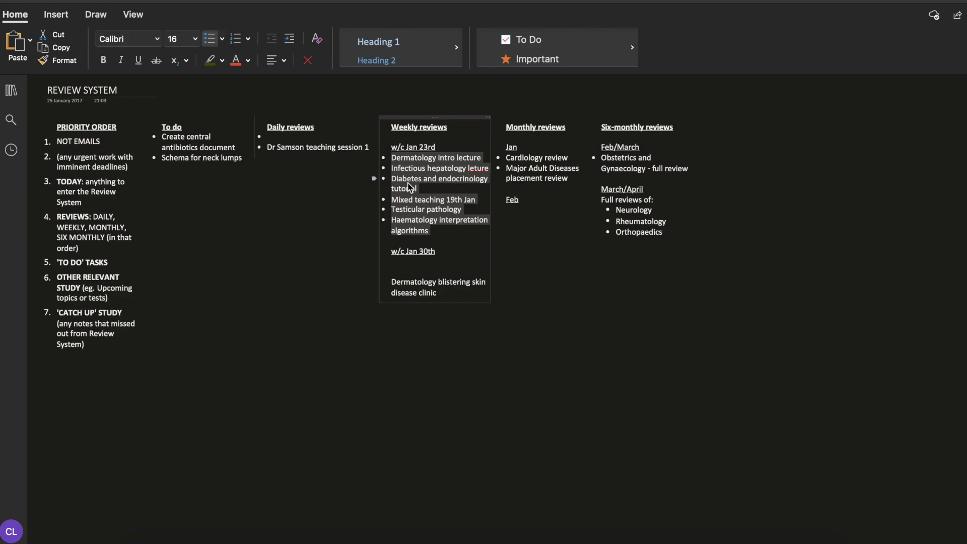
Cut the six w/c Jan 23rd items and paste them on a new line under Feb.
key(ctrl+x)
click(519, 200)
key(Return)
key(ctrl+v)
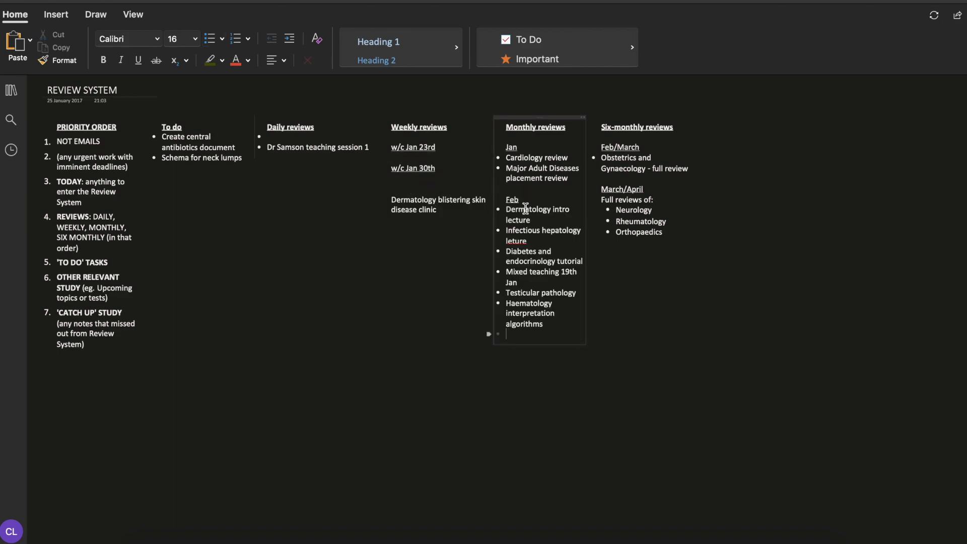